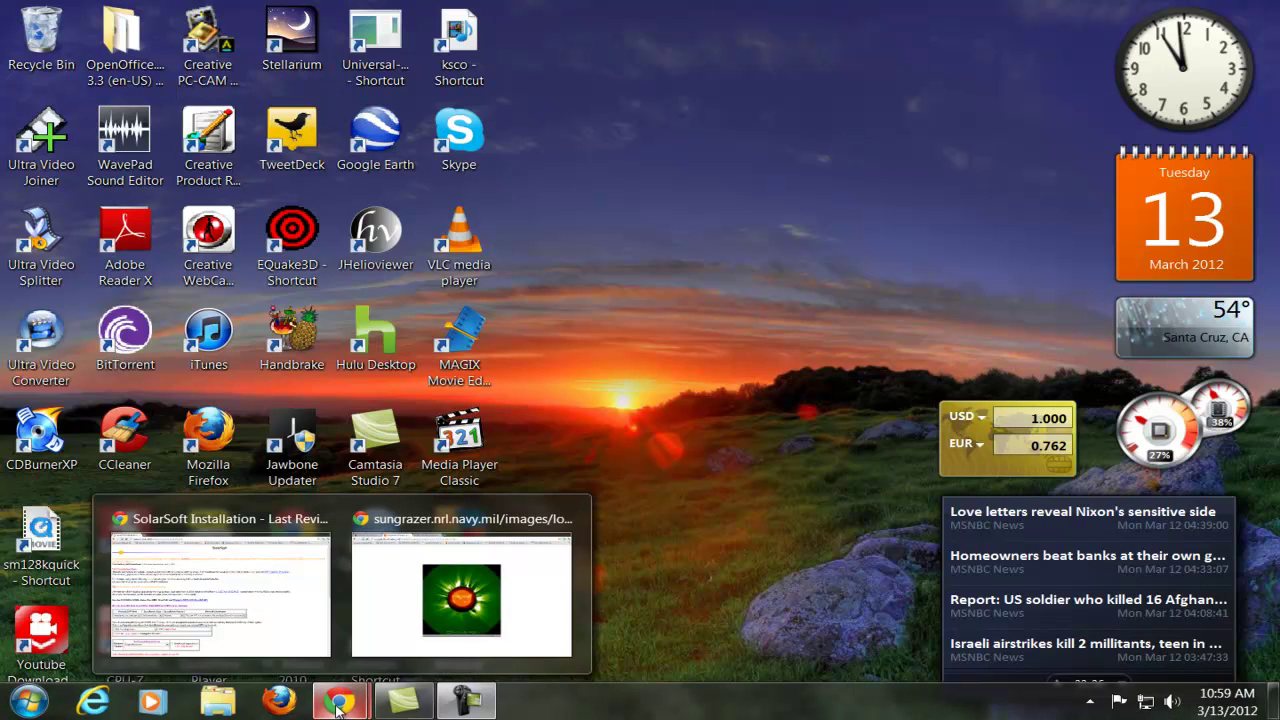
Bring up the Comet Lovejoy sungrazer movie and play it three times to its 14:55 final frame
left_click(445, 640)
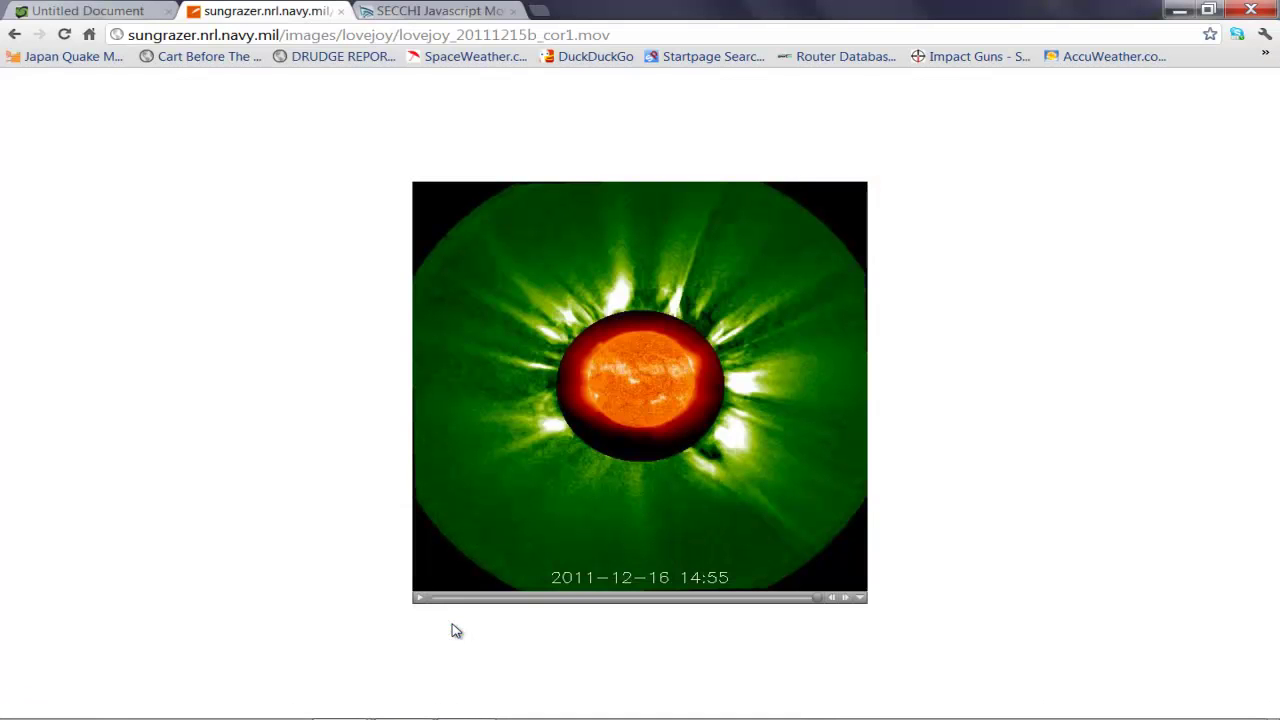
left_click(421, 598)
left_click(420, 598)
left_click(419, 598)
left_click(457, 12)
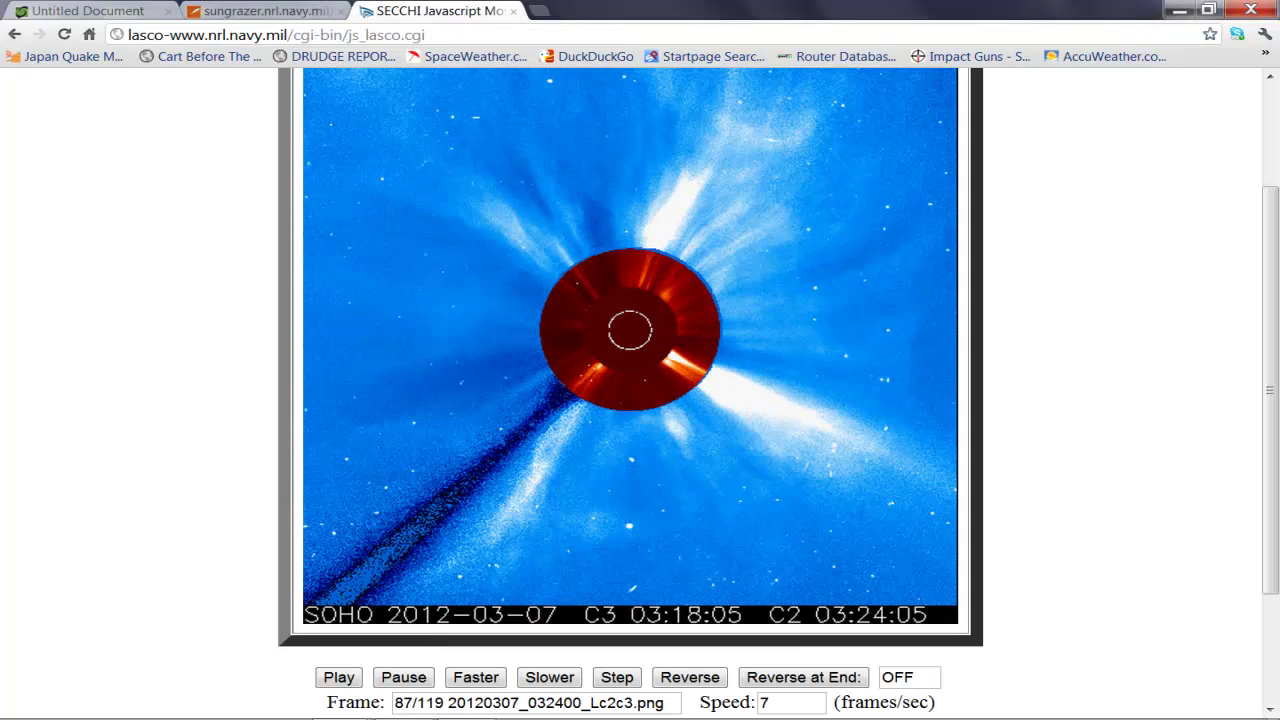
left_click_drag(1270, 364, 1270, 342)
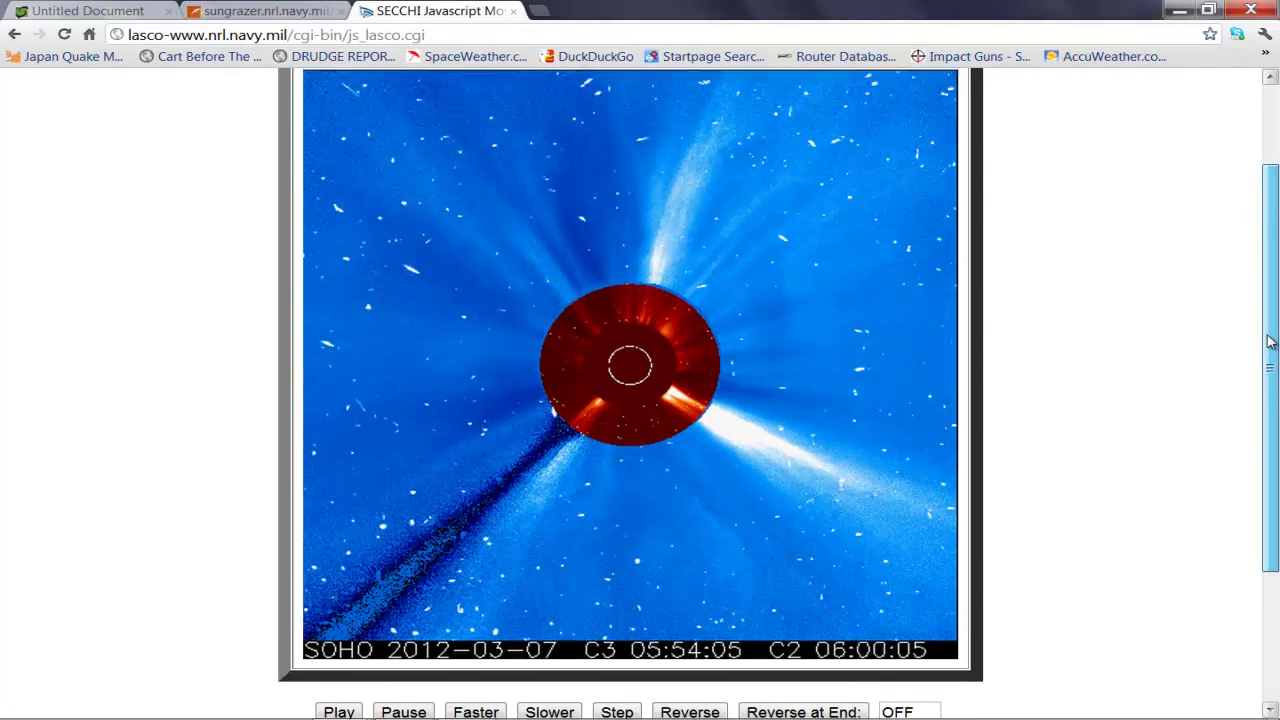